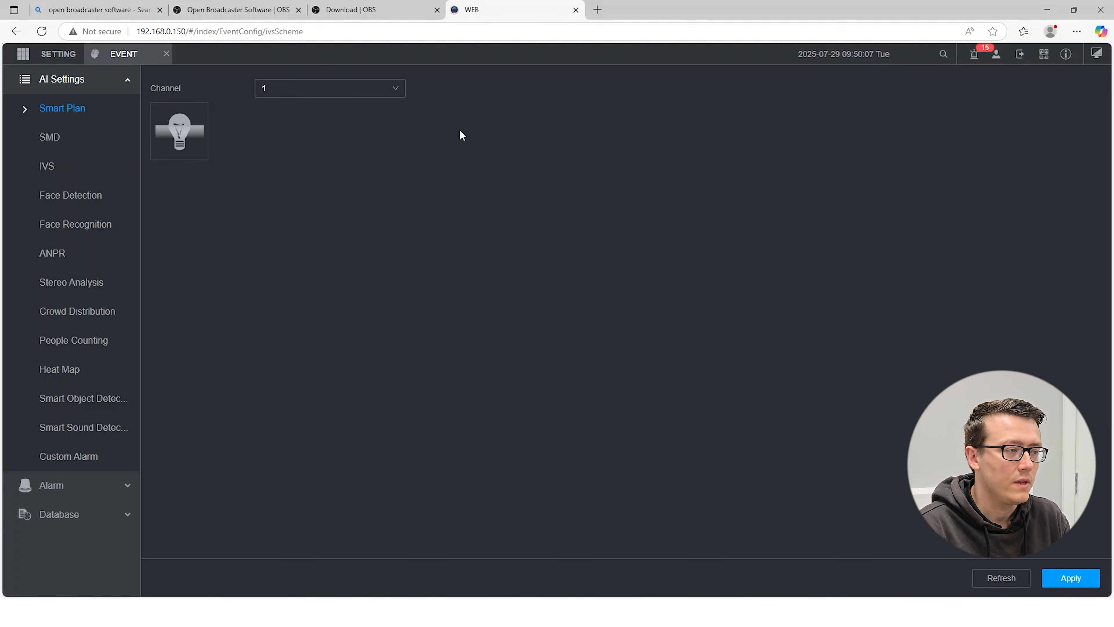
# - Enable the IVS smart plan for channel 1 and apply the change
pyautogui.click(190, 138)
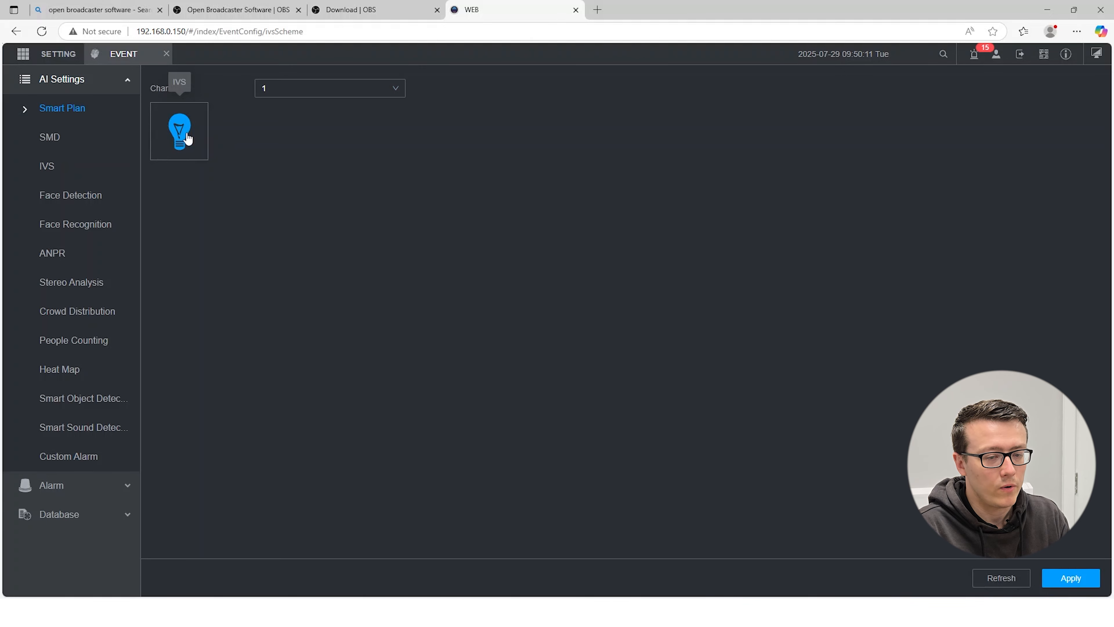
pyautogui.click(1076, 583)
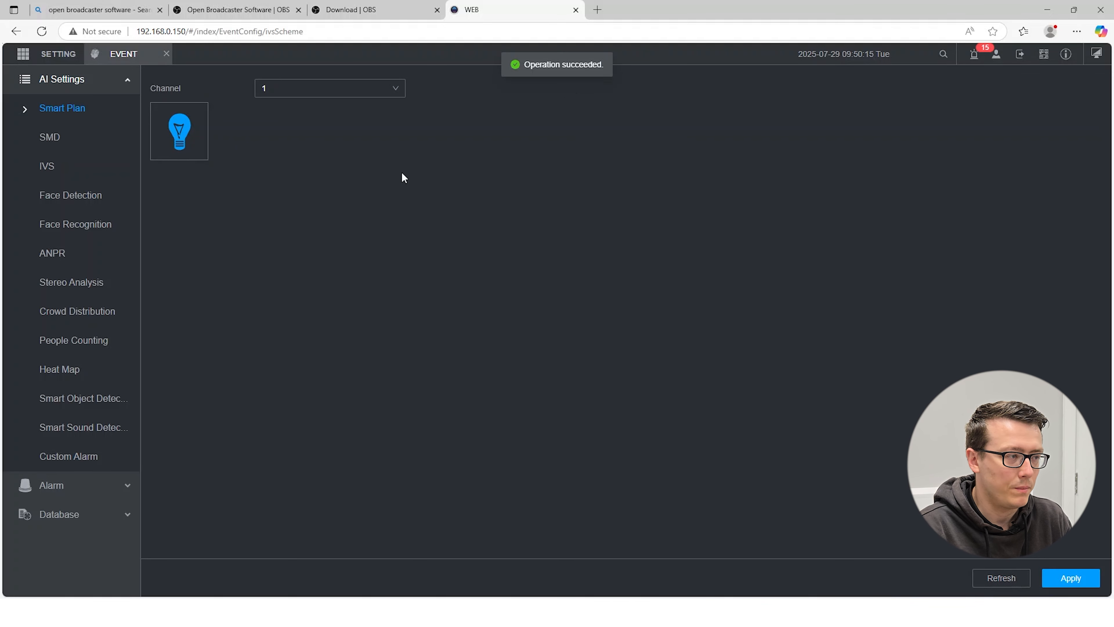
# - Open the IVS rule settings, choose AI by Camera as the type for channel 1, and add a new rule
pyautogui.click(60, 171)
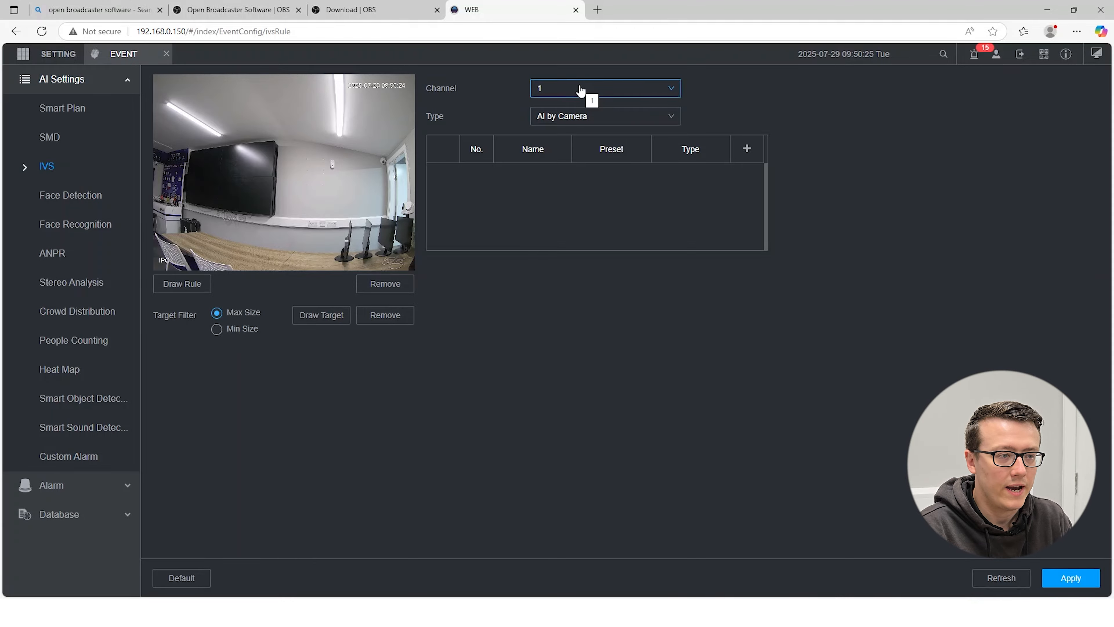
pyautogui.click(591, 123)
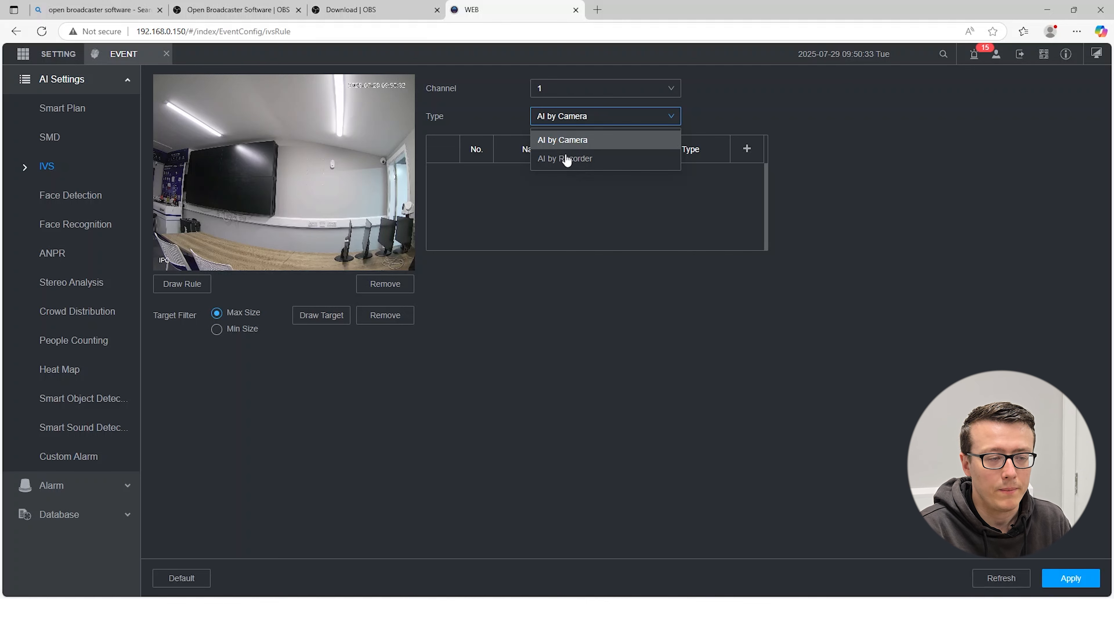
pyautogui.click(572, 141)
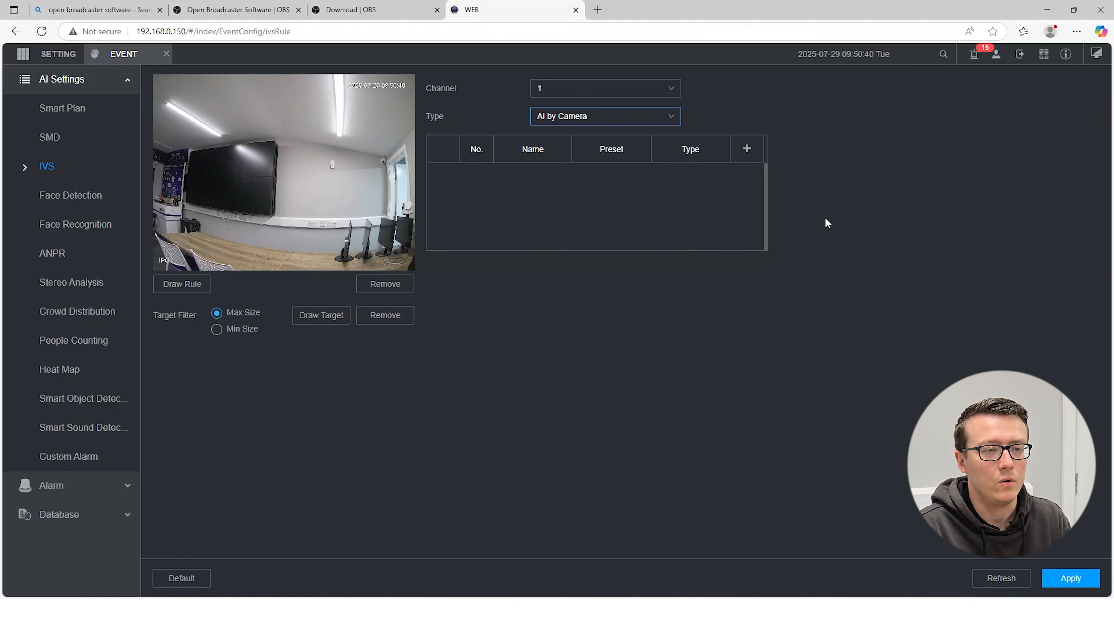
pyautogui.click(747, 149)
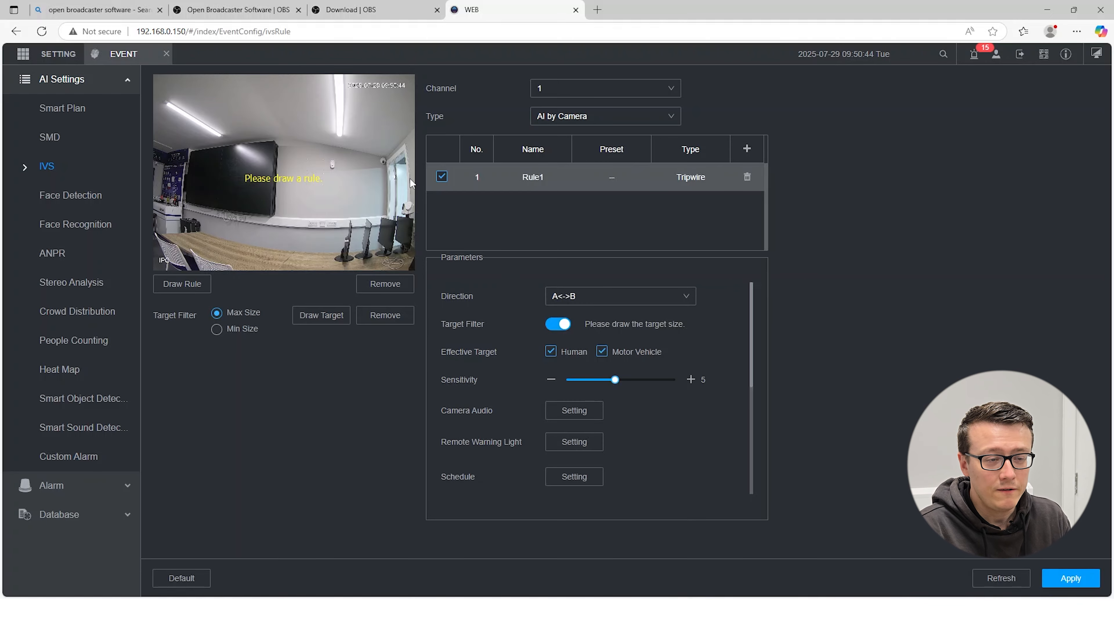
# - Set the new rule's type to Intrusion and enable the Appear action alongside Cross
pyautogui.click(689, 179)
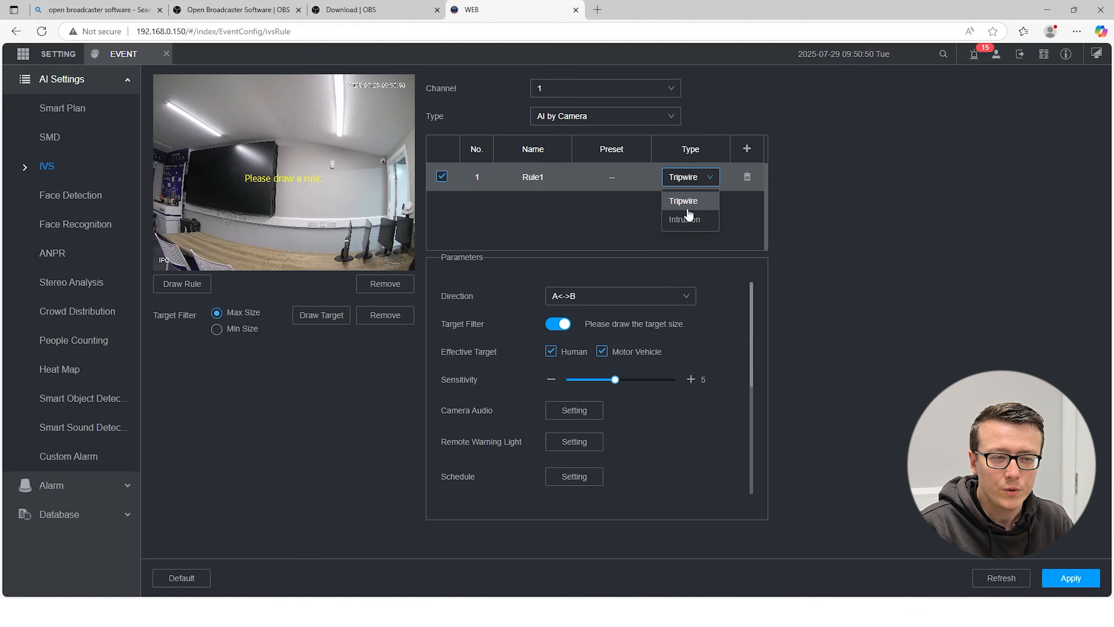
pyautogui.click(685, 218)
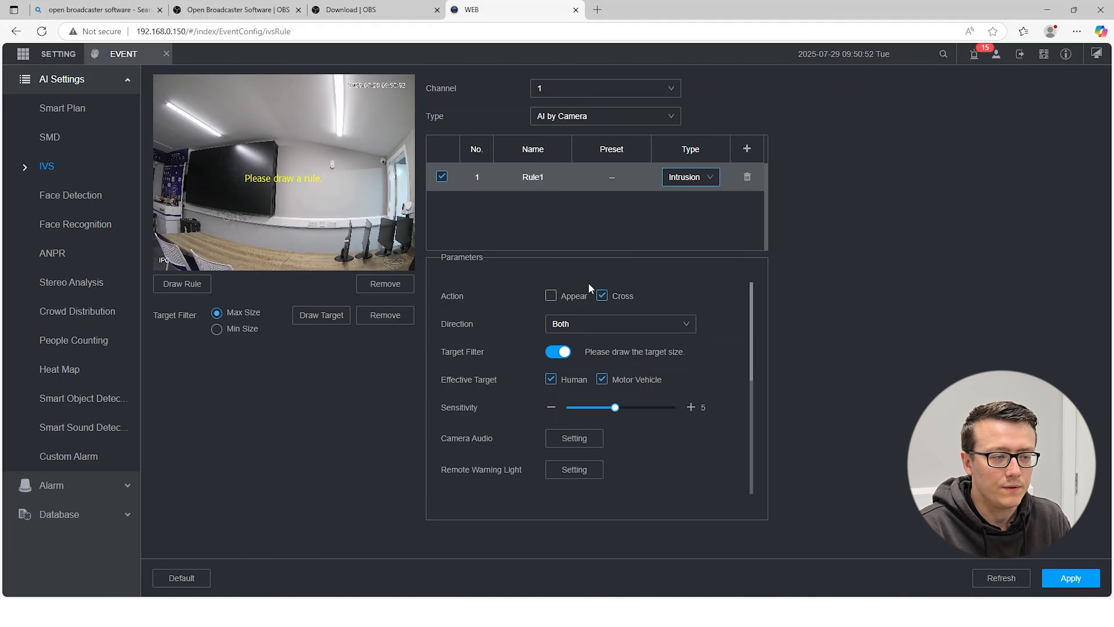
pyautogui.click(553, 296)
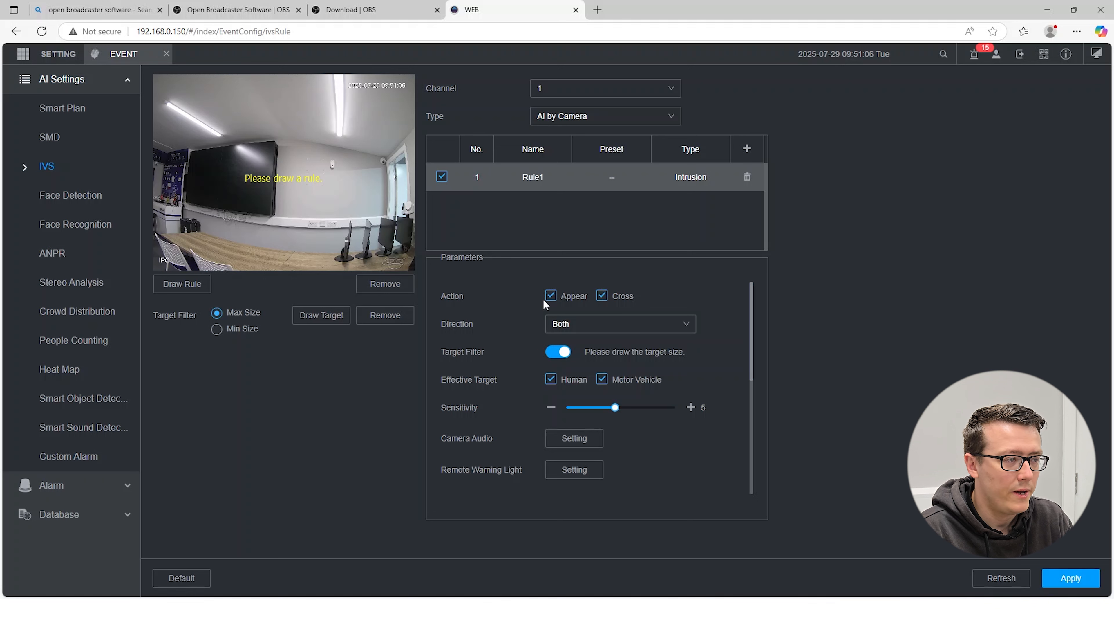
# - Draw a closed rectangular intrusion zone covering most of the channel 1 camera view and apply the rule
pyautogui.click(172, 92)
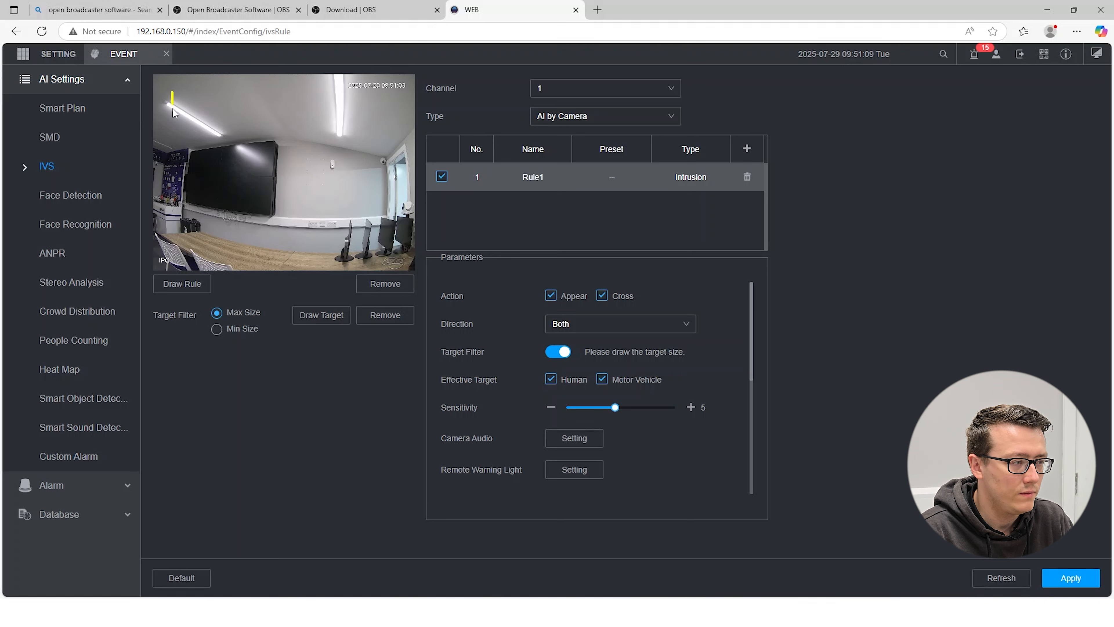
pyautogui.click(171, 254)
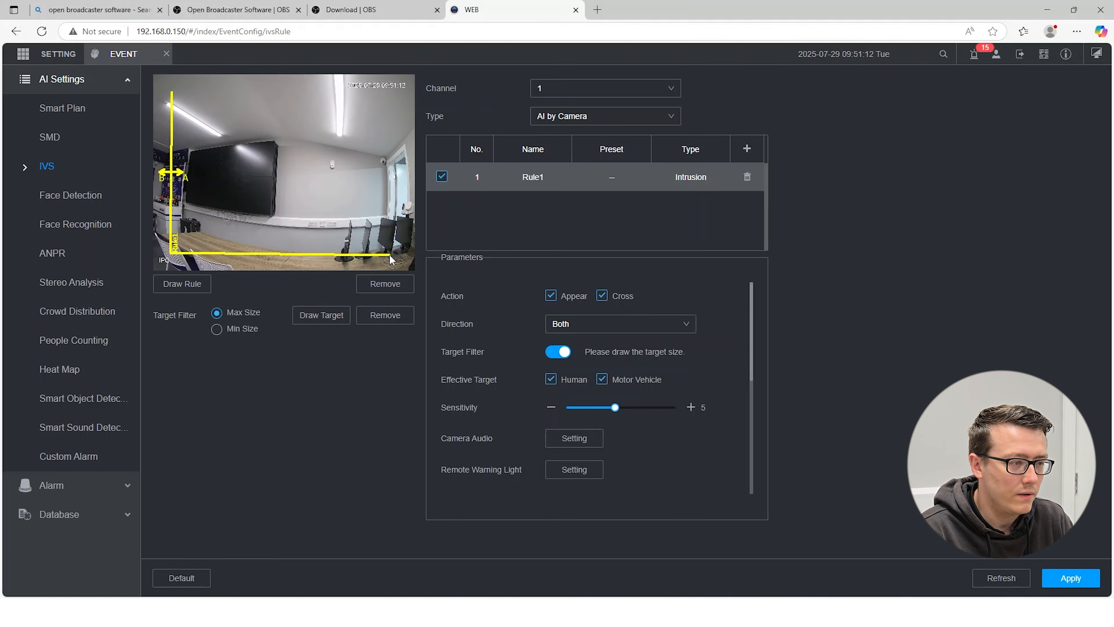
pyautogui.click(381, 253)
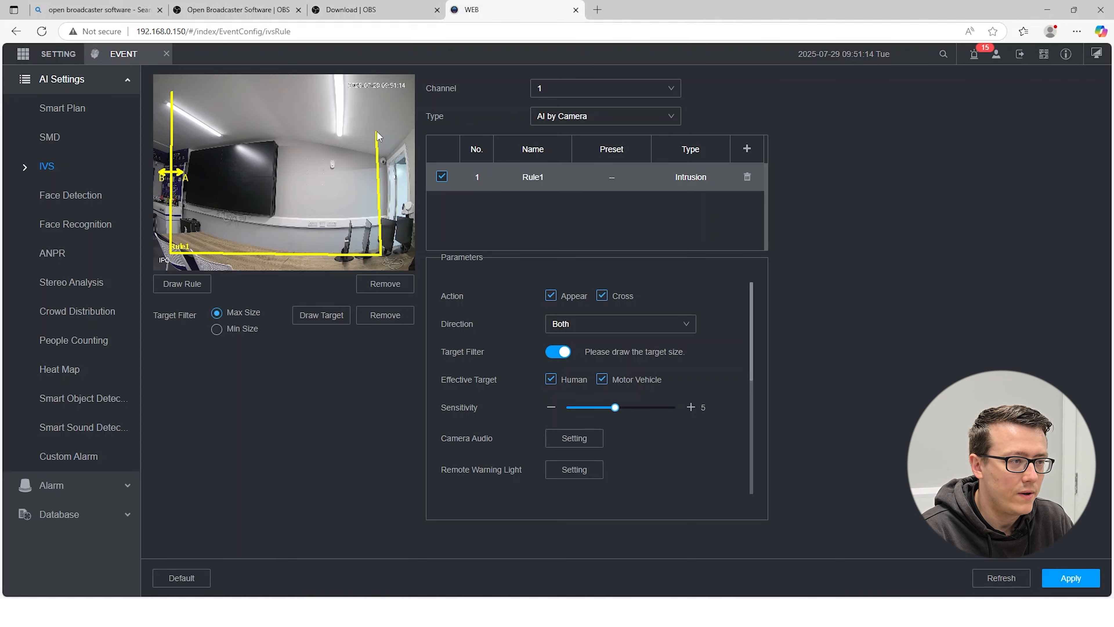
pyautogui.click(386, 90)
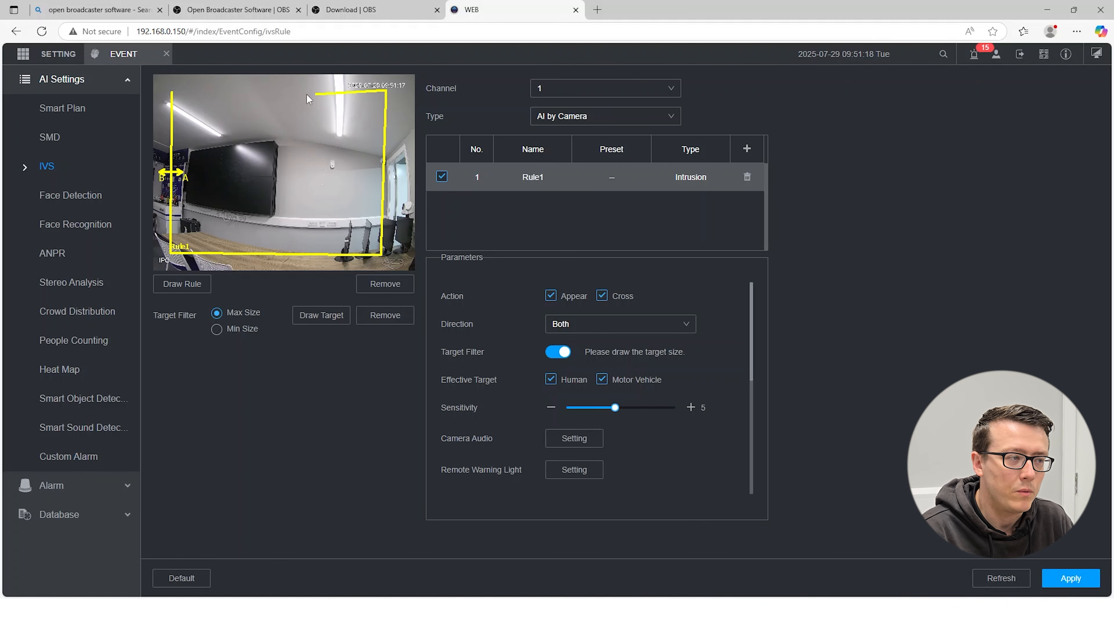
pyautogui.click(172, 93)
pyautogui.rightClick(205, 93)
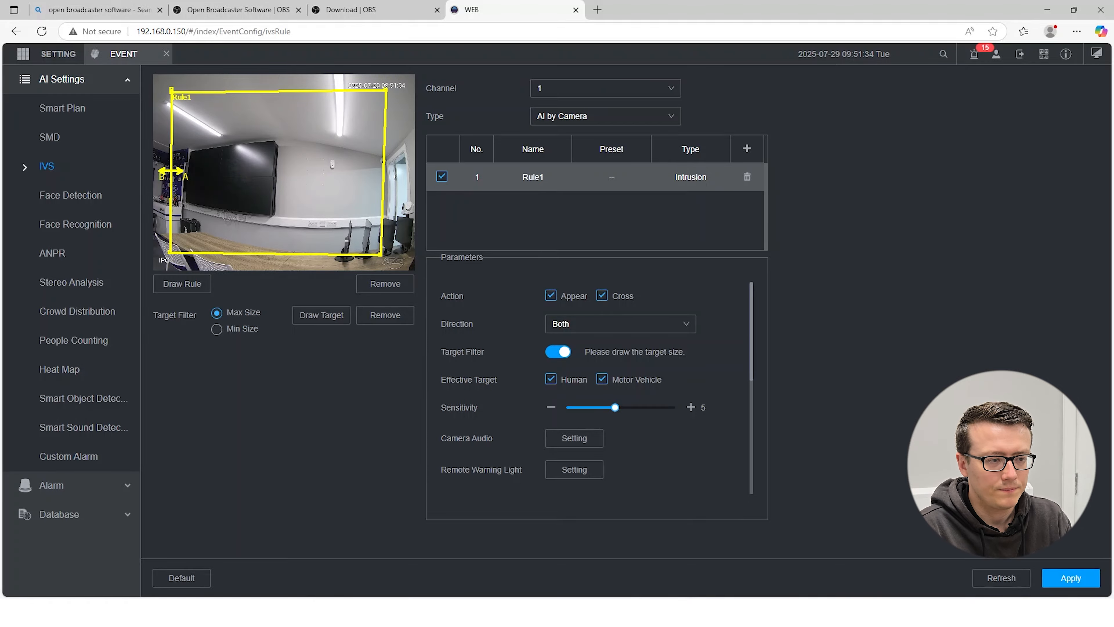
pyautogui.click(1066, 579)
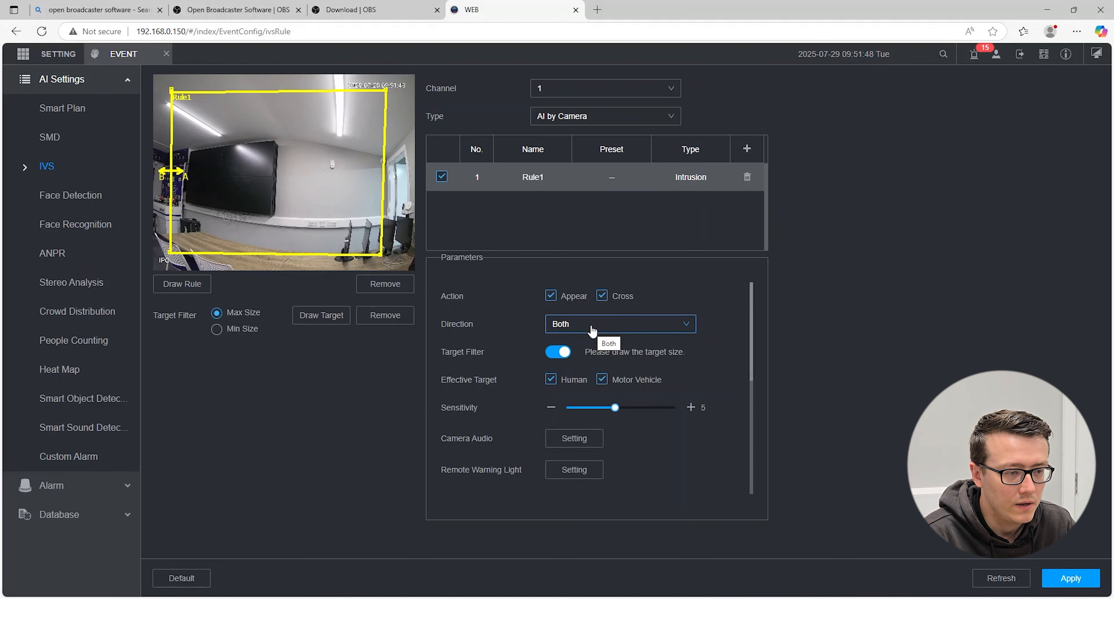
# - Exclude Motor Vehicle from the intrusion rule's effective targets, leaving only Human, and set the sensitivity to 5
pyautogui.scroll(-1, 577, 354)
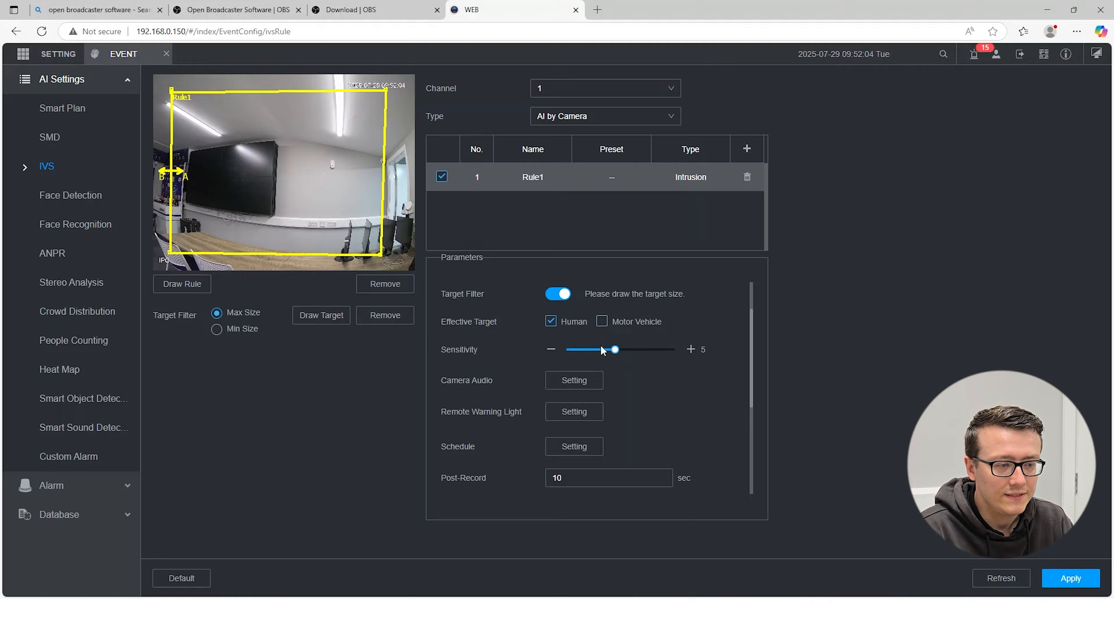
pyautogui.moveTo(613, 354)
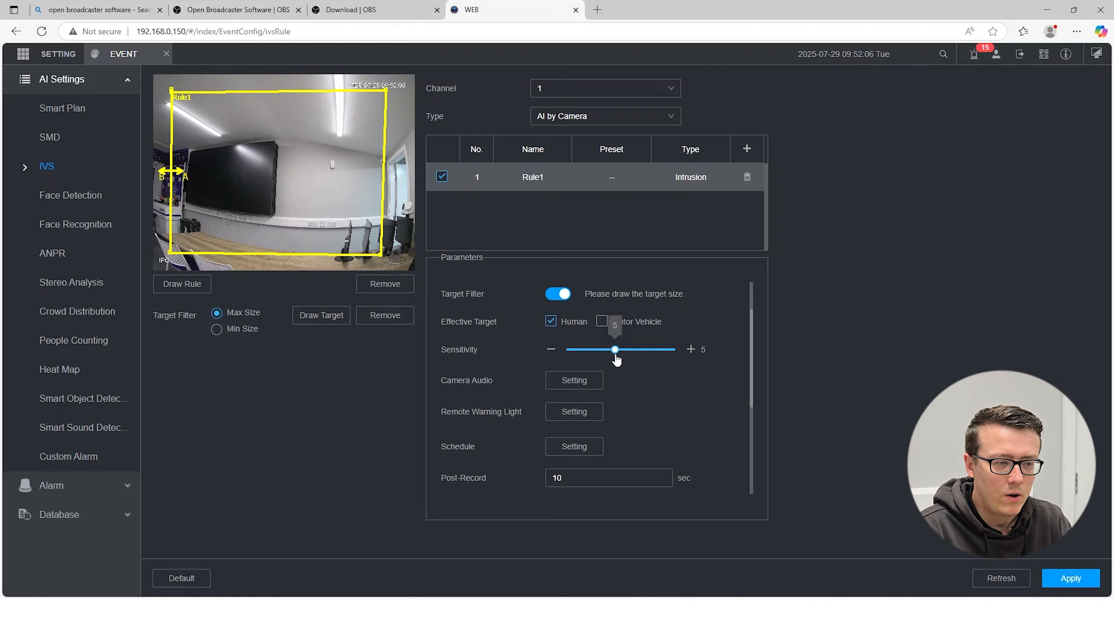
pyautogui.moveTo(619, 354)
pyautogui.mouseDown()
pyautogui.moveTo(676, 354)
pyautogui.moveTo(614, 355)
pyautogui.mouseUp()
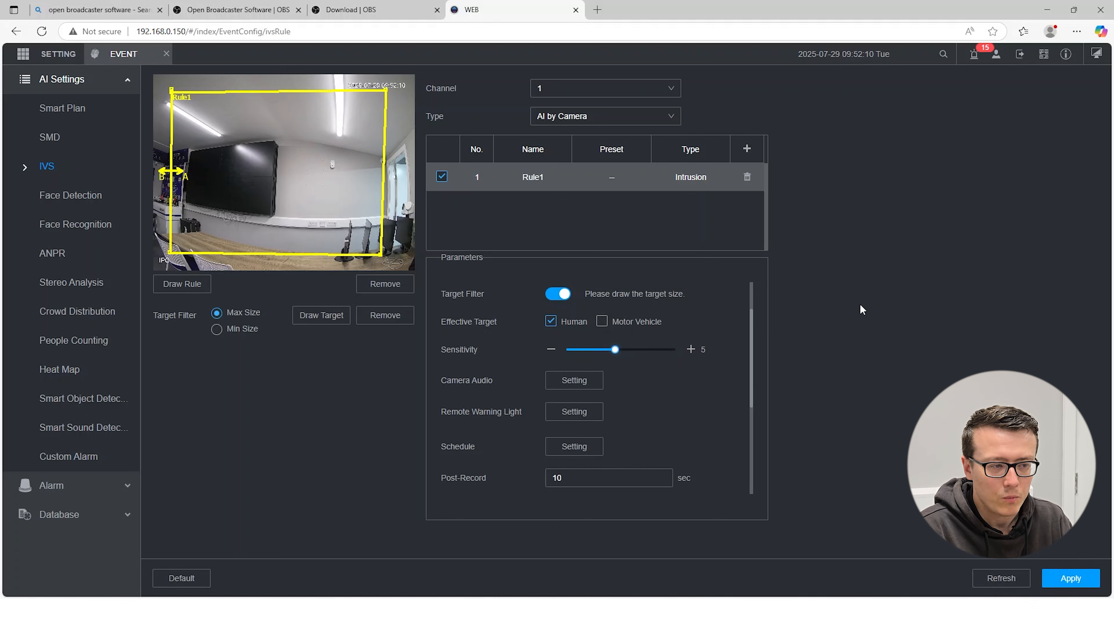
# - Set the intrusion rule's camera audio for channel 1 to "You are under surveillance.wav" and apply the change
pyautogui.scroll(-3, 636, 333)
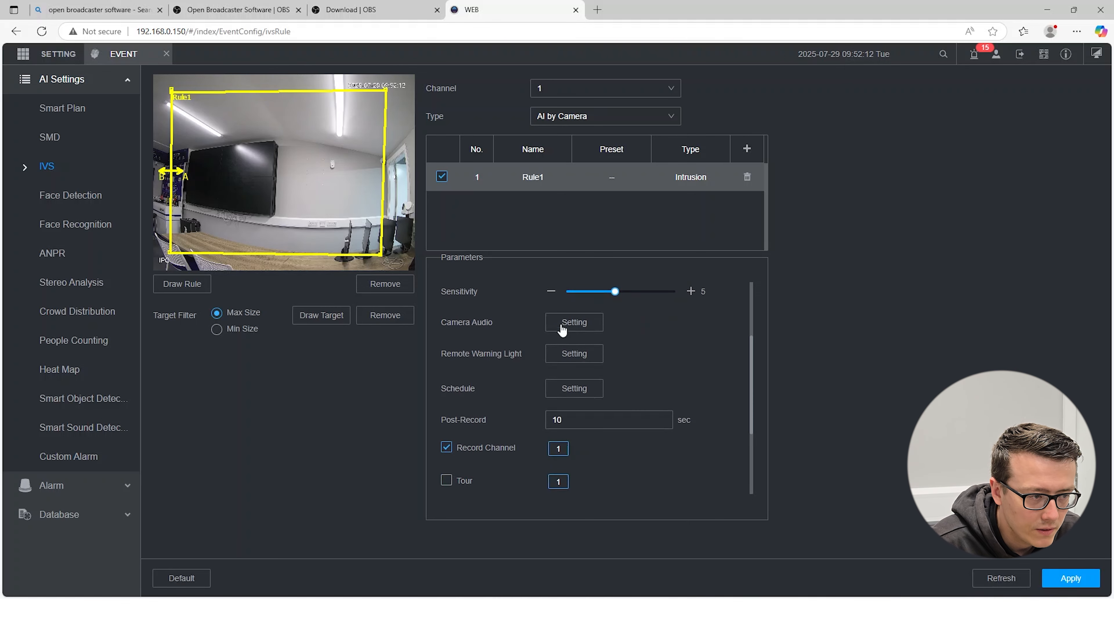
pyautogui.click(556, 324)
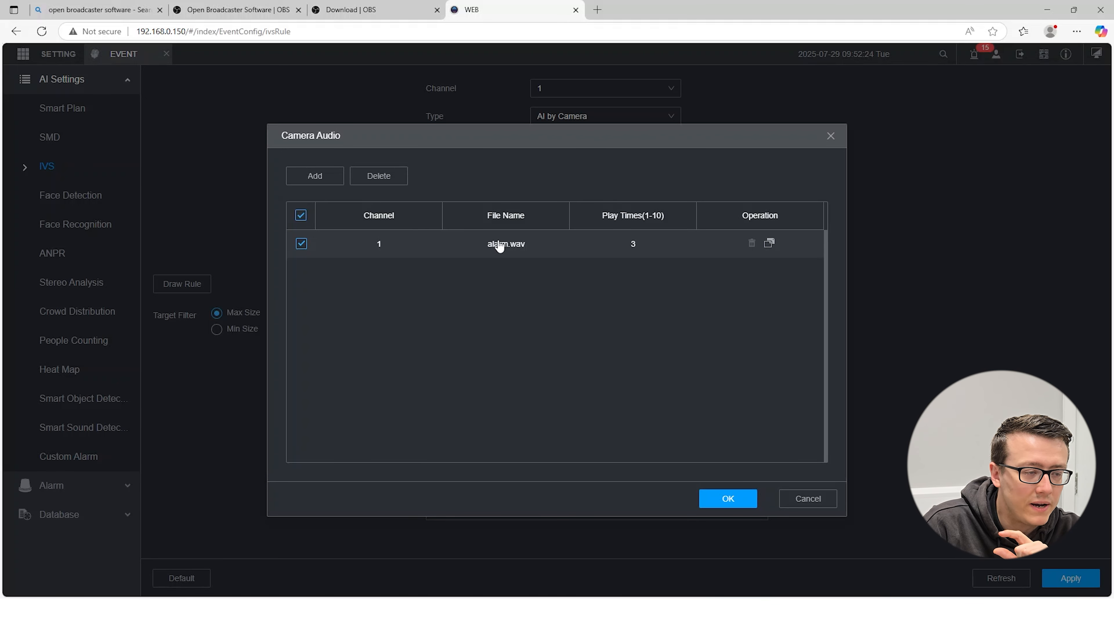
pyautogui.click(514, 250)
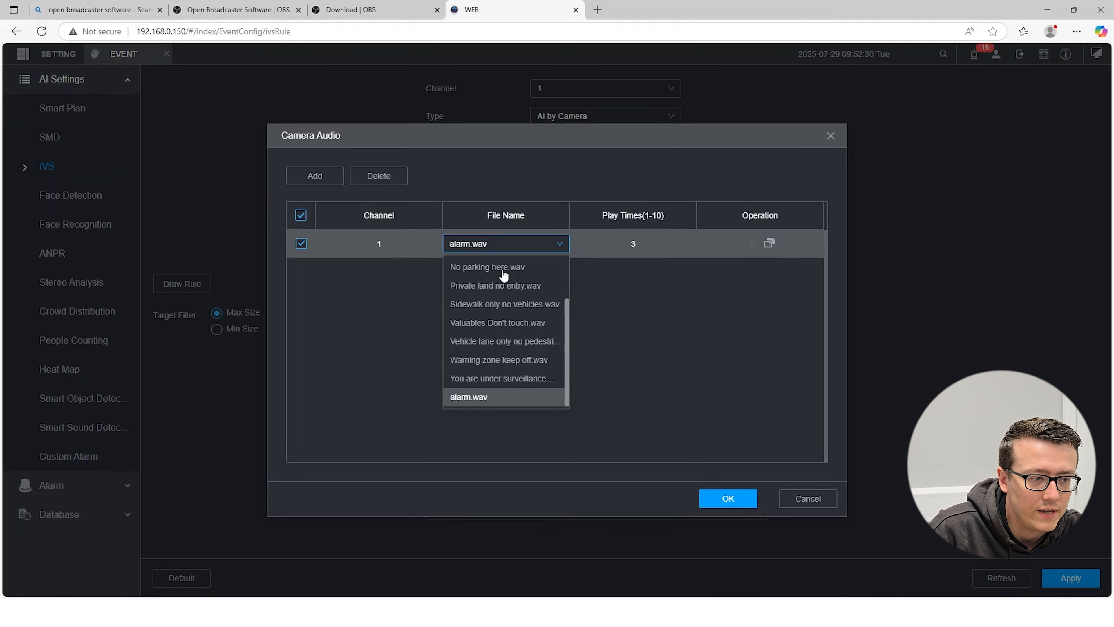
pyautogui.scroll(2, 500, 385)
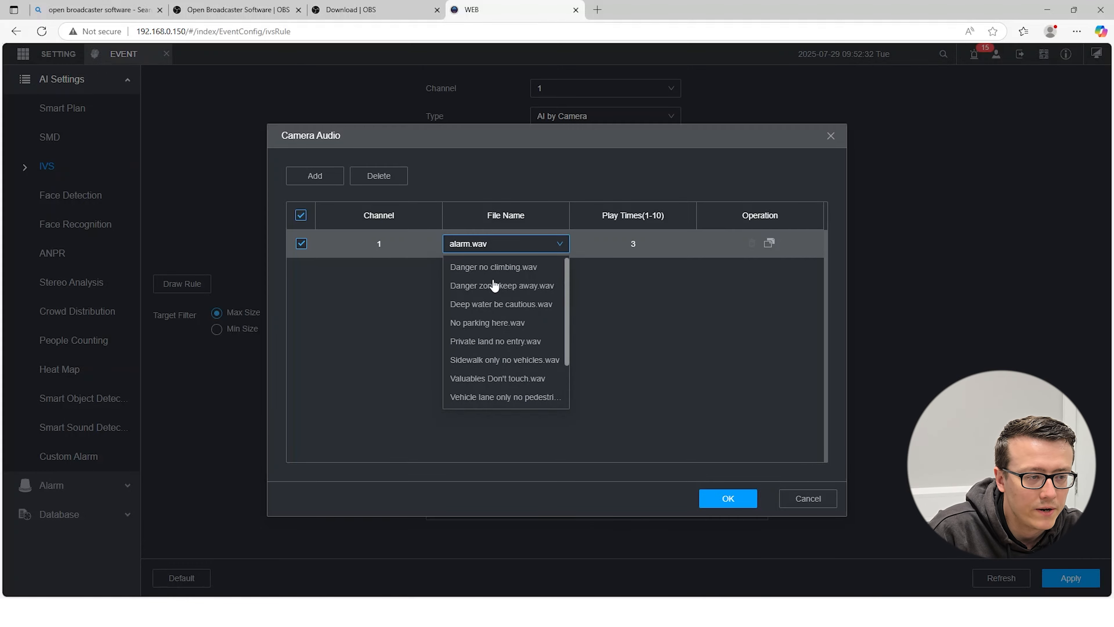
pyautogui.scroll(-2, 497, 290)
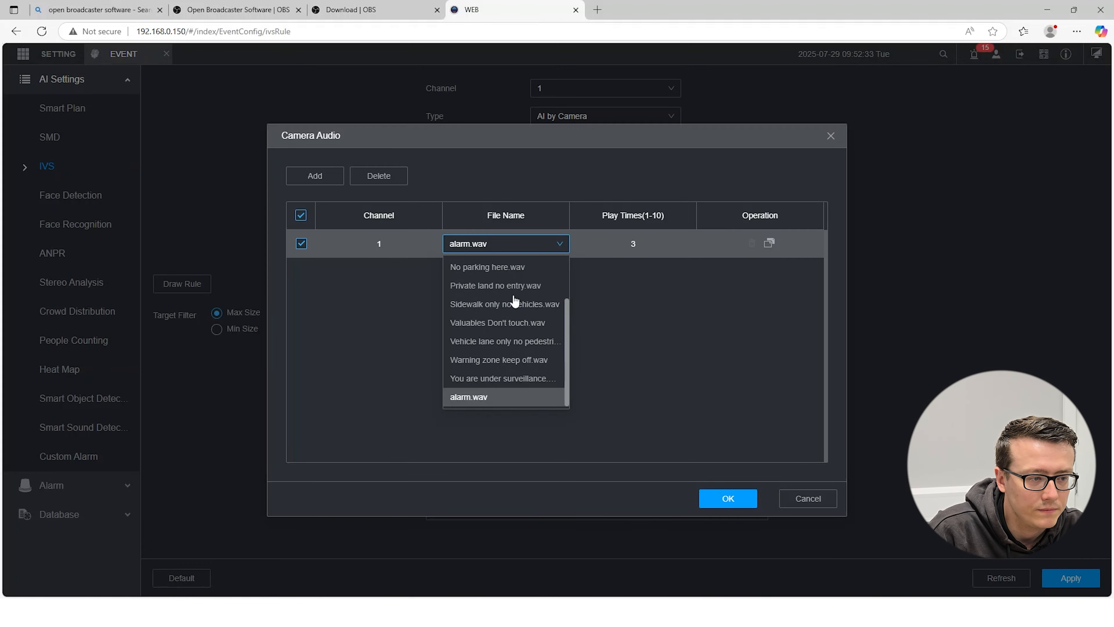
pyautogui.click(490, 379)
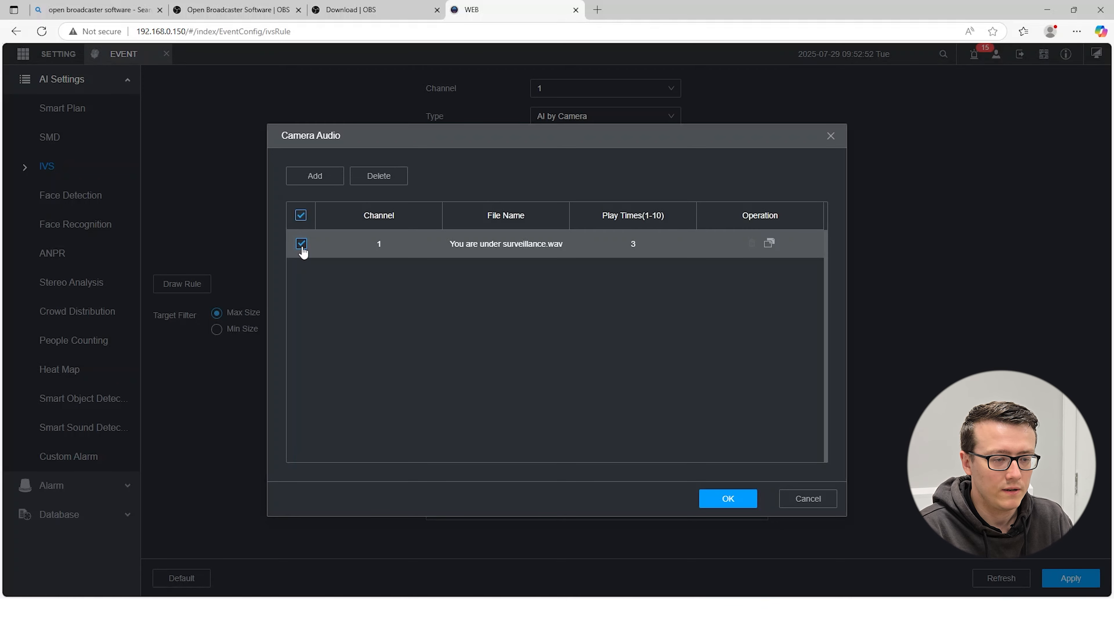
pyautogui.click(727, 499)
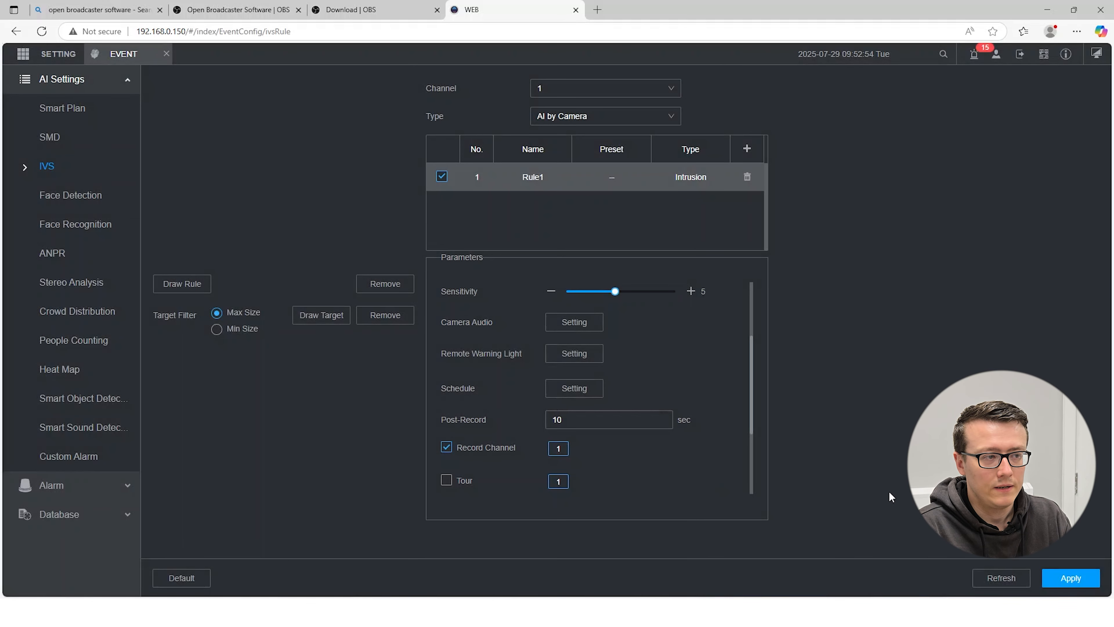
pyautogui.click(1072, 578)
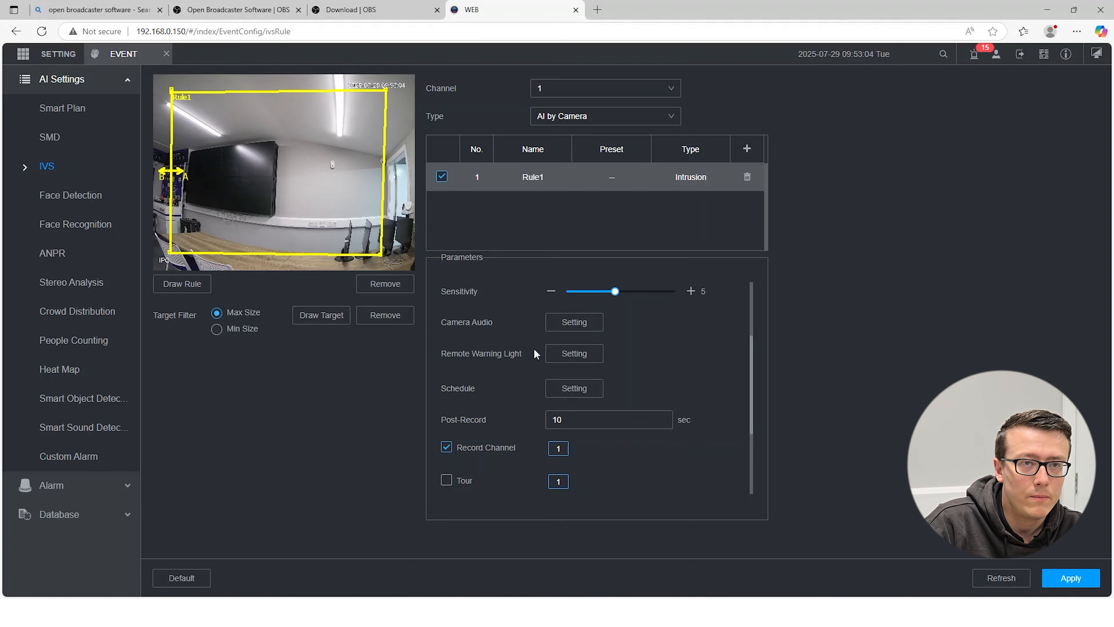
# - Disable the remote warning light for channel 1 in the intrusion rule and apply the change
pyautogui.click(570, 357)
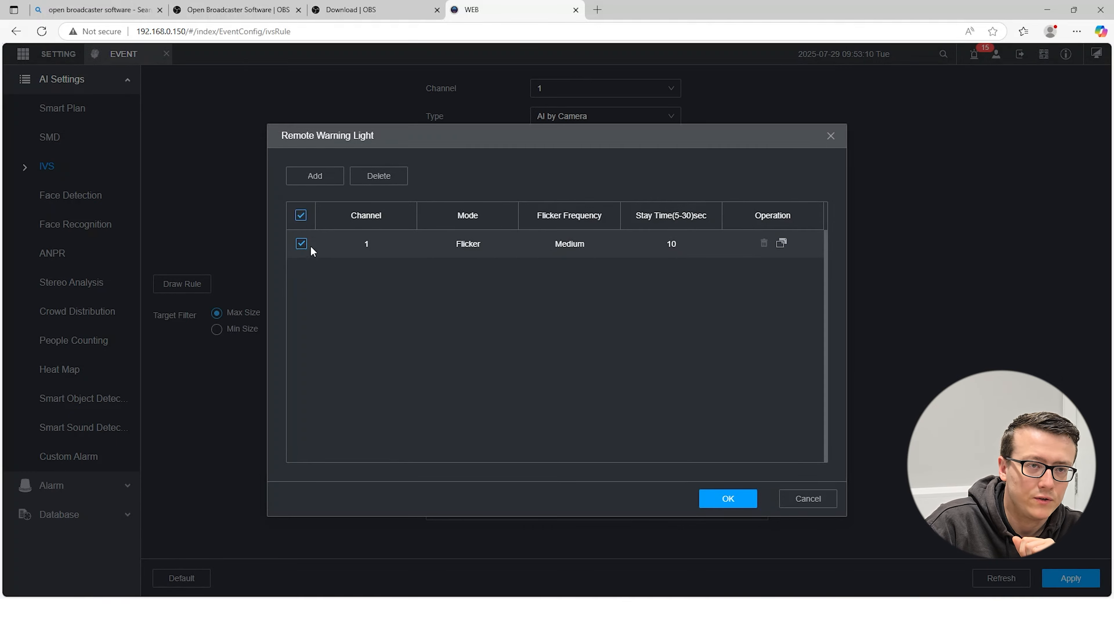
pyautogui.click(302, 244)
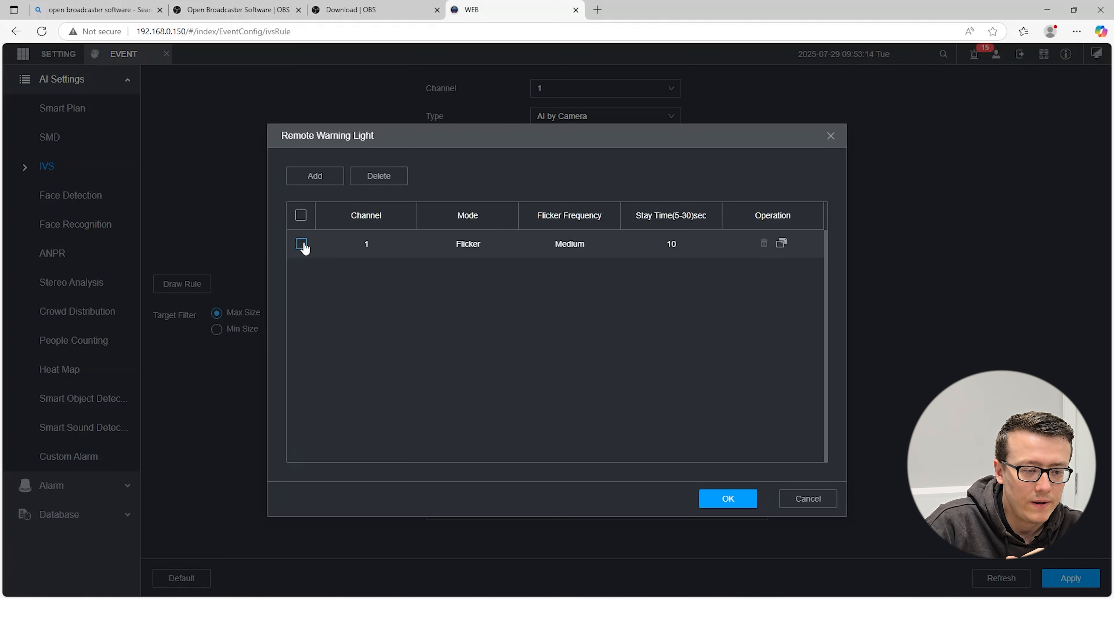
pyautogui.click(719, 498)
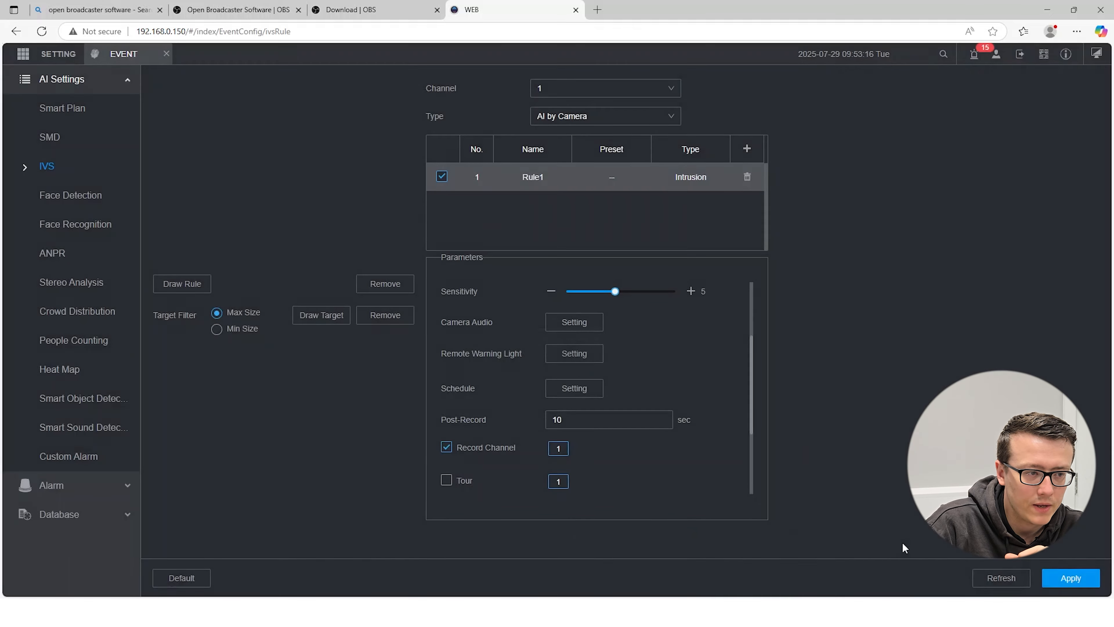
pyautogui.click(1080, 579)
# - Open the intrusion rule's weekly schedule to examine its active hours for each day
pyautogui.scroll(-1, 618, 325)
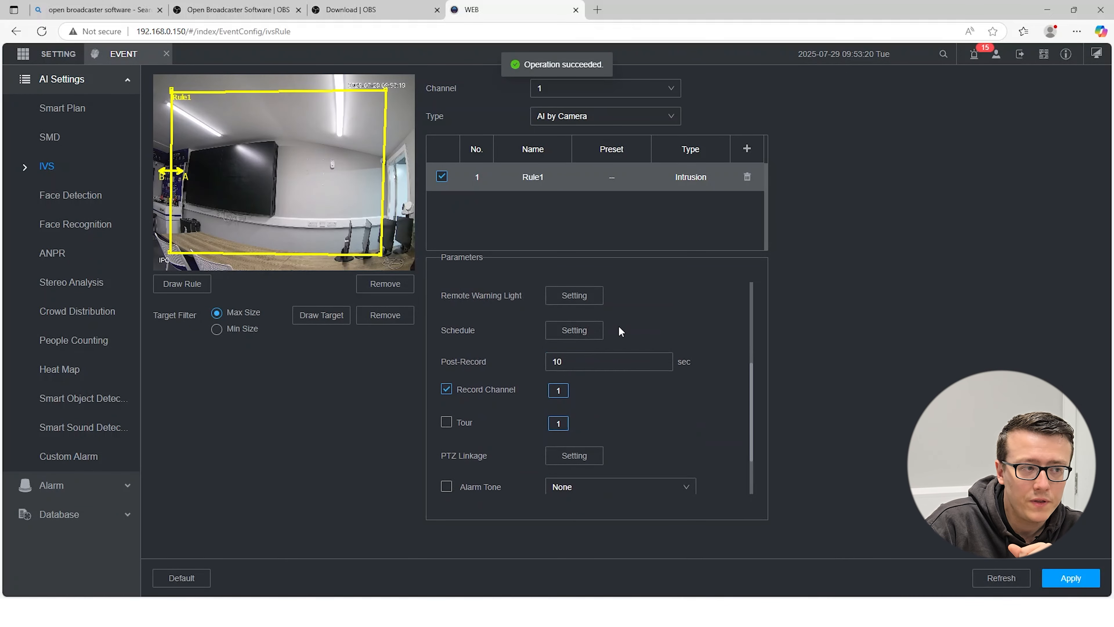
pyautogui.click(583, 331)
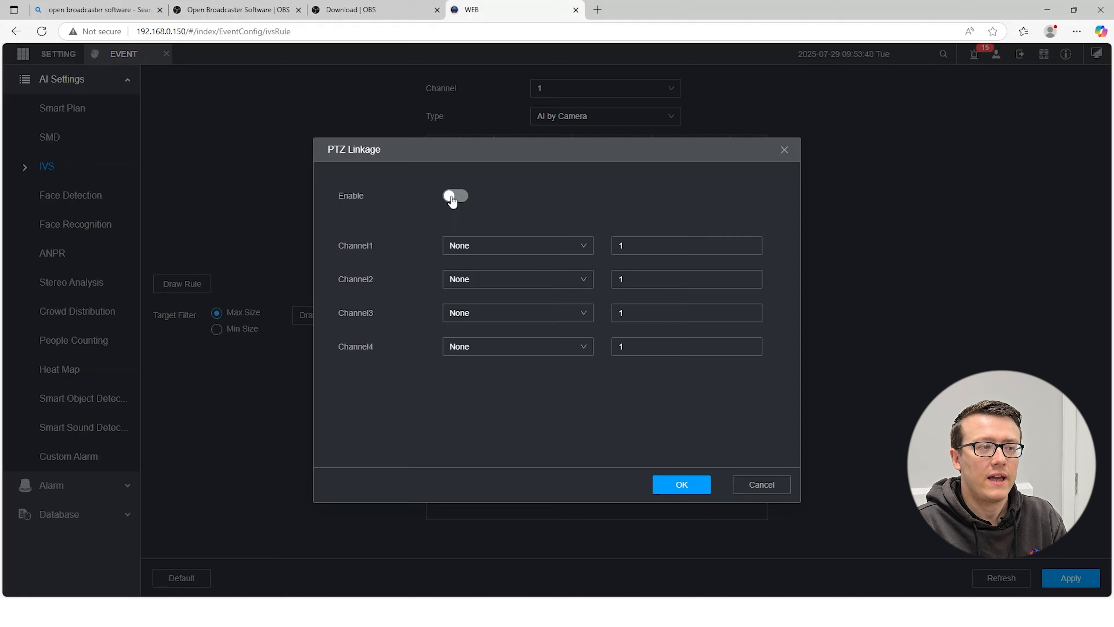
# - Enable PTZ linkage for the intrusion rule
pyautogui.click(455, 196)
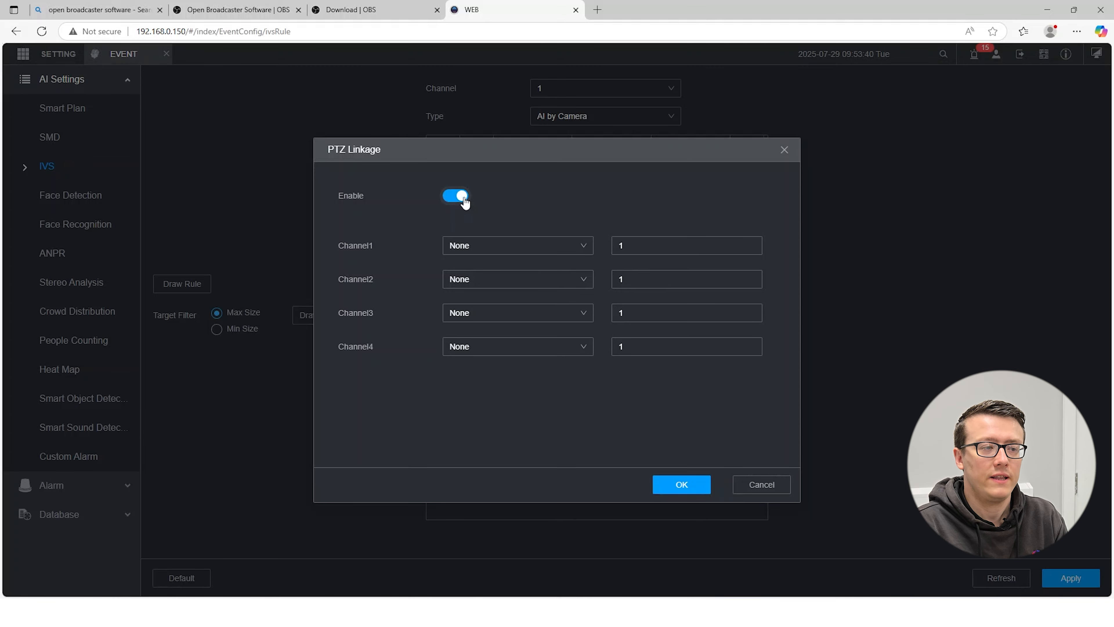